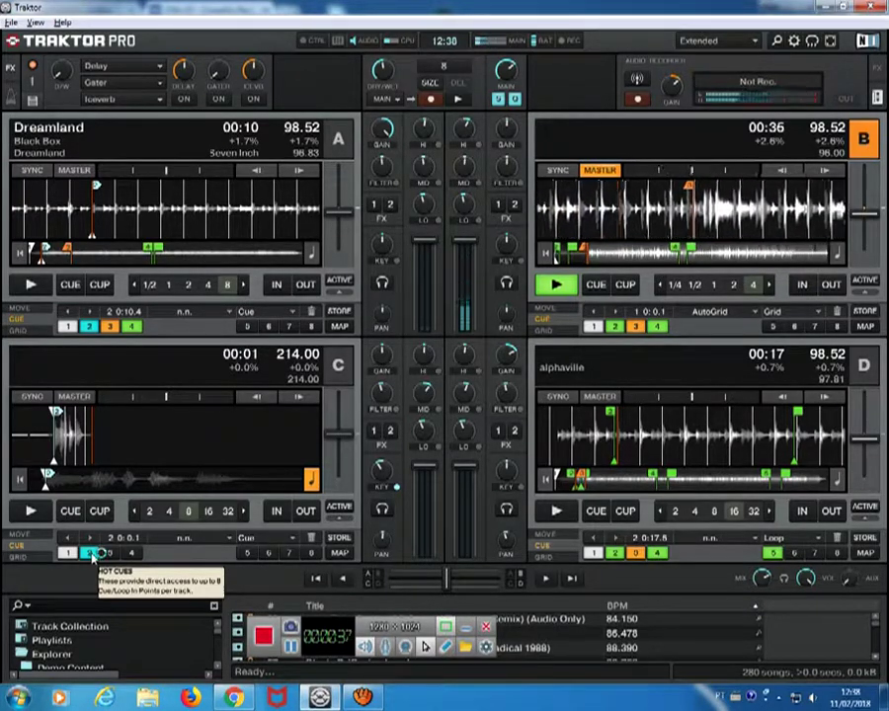
Trigger the deck C sample from hot cue 2 while deck B plays
left_click(90, 554)
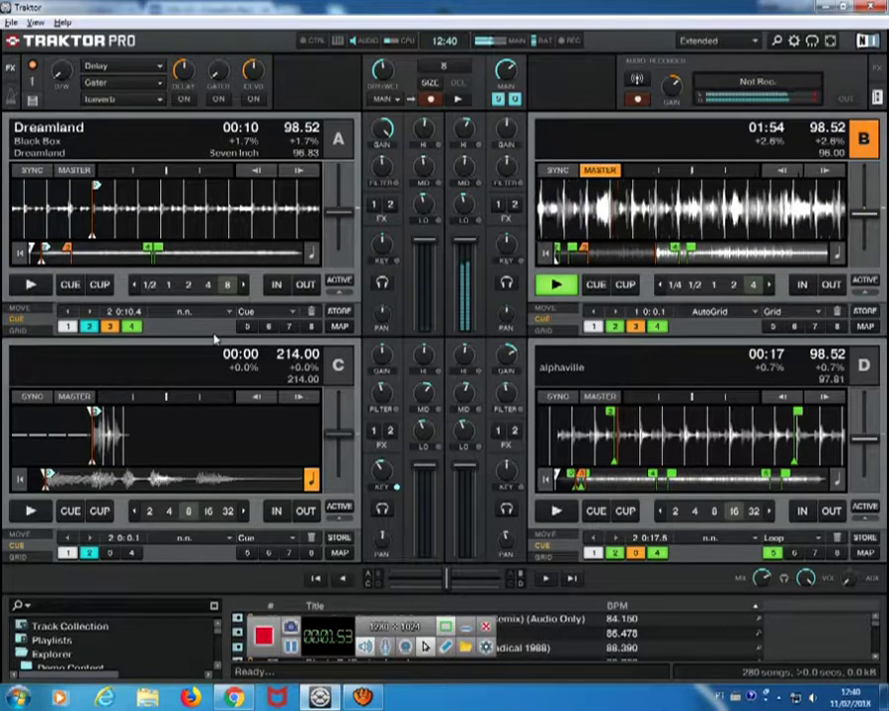
left_click(89, 553)
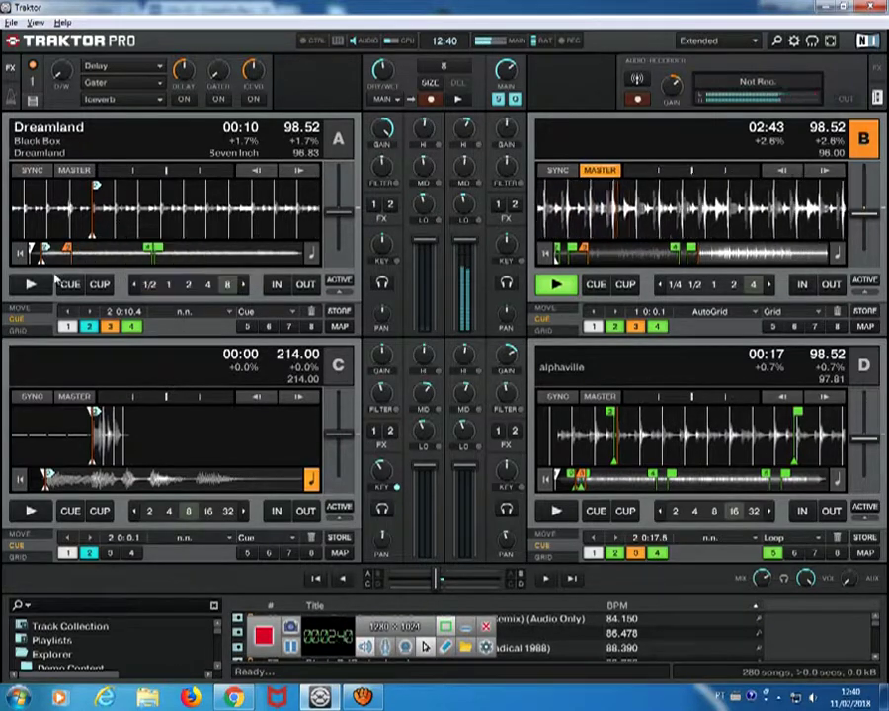
Mix from deck B into Dreamland on deck A, moving the crossfader fully to deck A's side and stopping deck B
key("space")
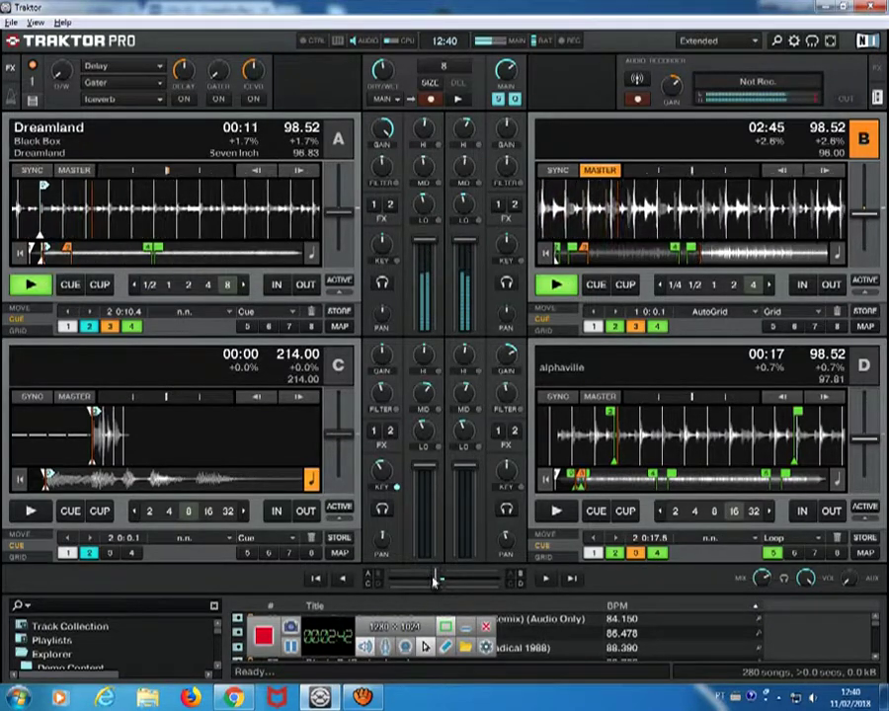
left_click_drag(438, 578, 415, 578)
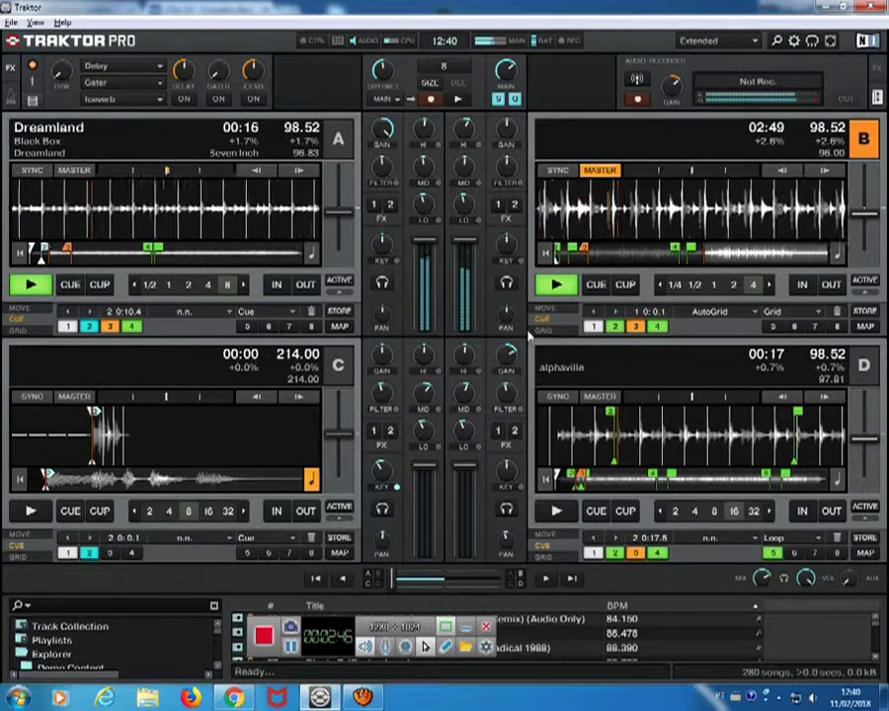
left_click(556, 284)
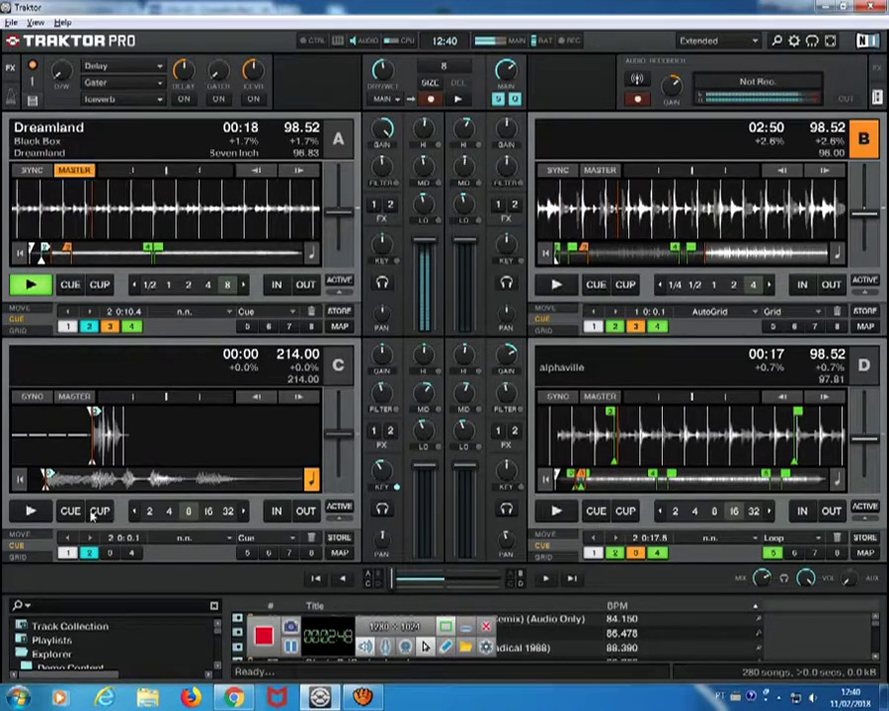
Trigger the deck C sample twice from hot cue 2 over Dreamland
left_click(88, 554)
left_click(88, 554)
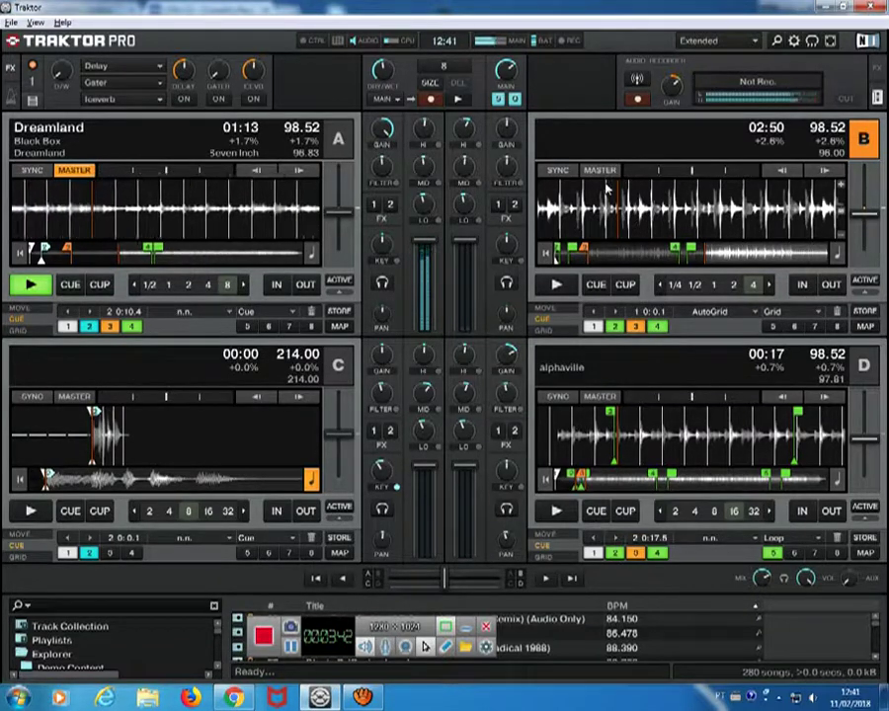
Load the track "Captain Sensible - Wot - 1982" from the 70s 80s folder into deck B
key("ctrl+f")
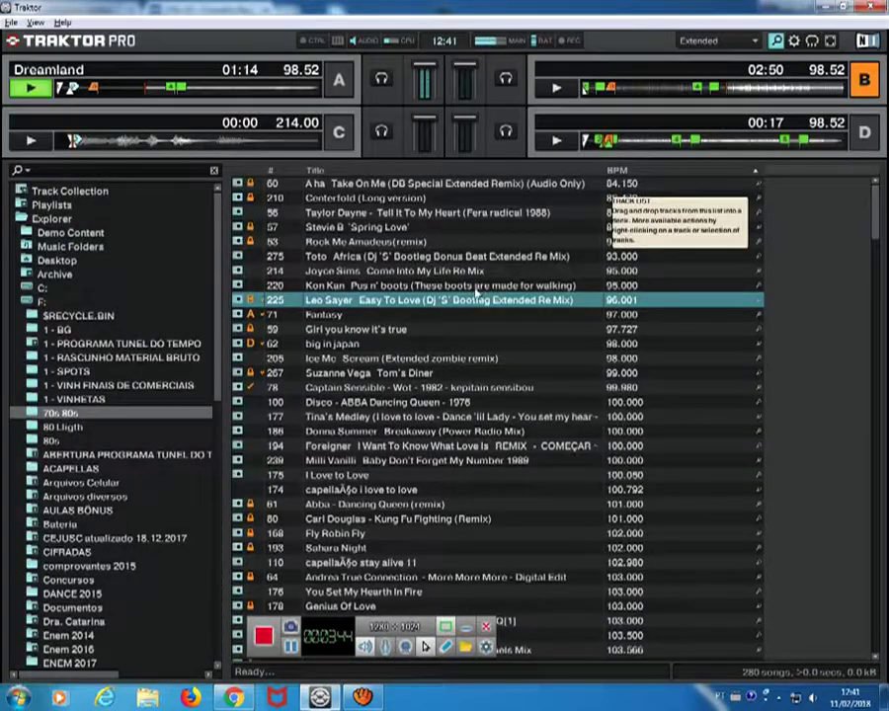
left_click(400, 390)
key("ctrl+Right")
key("ctrl+f")
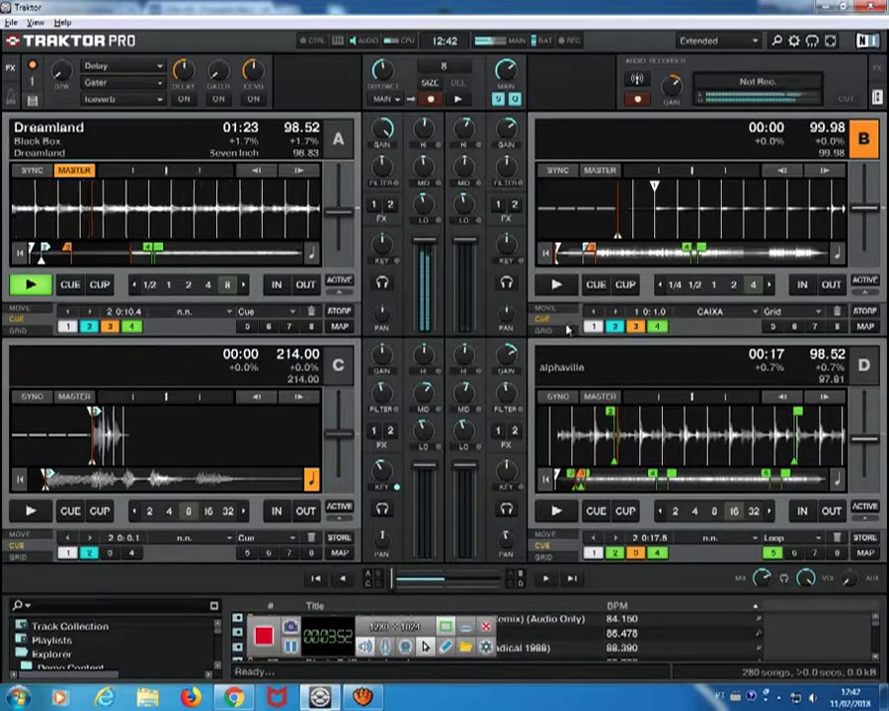
Audition hot cue 1 on deck B and move its playhead to hot cue 2
left_click(592, 327)
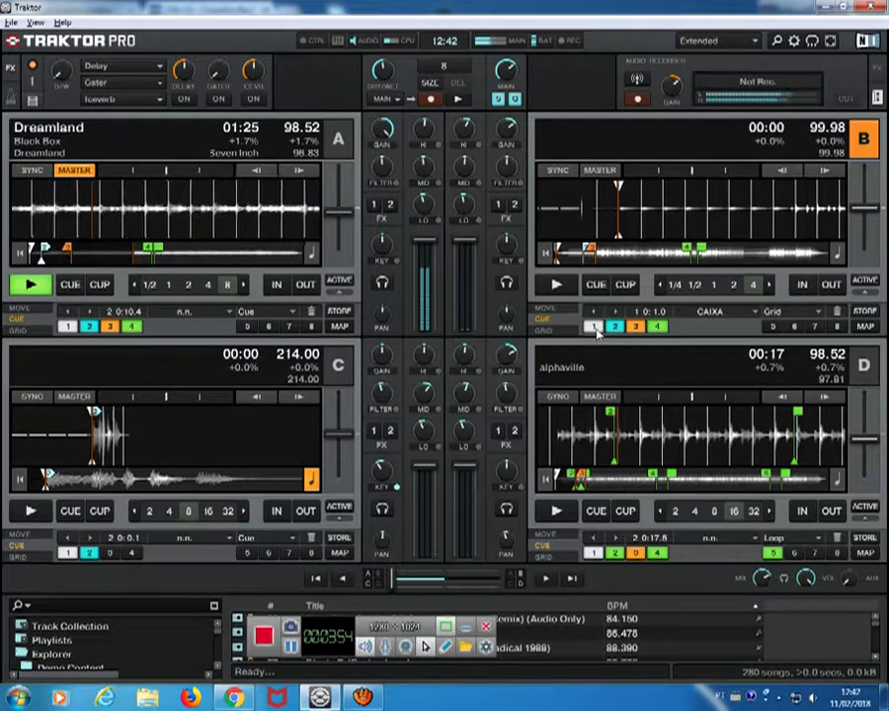
left_click(594, 327)
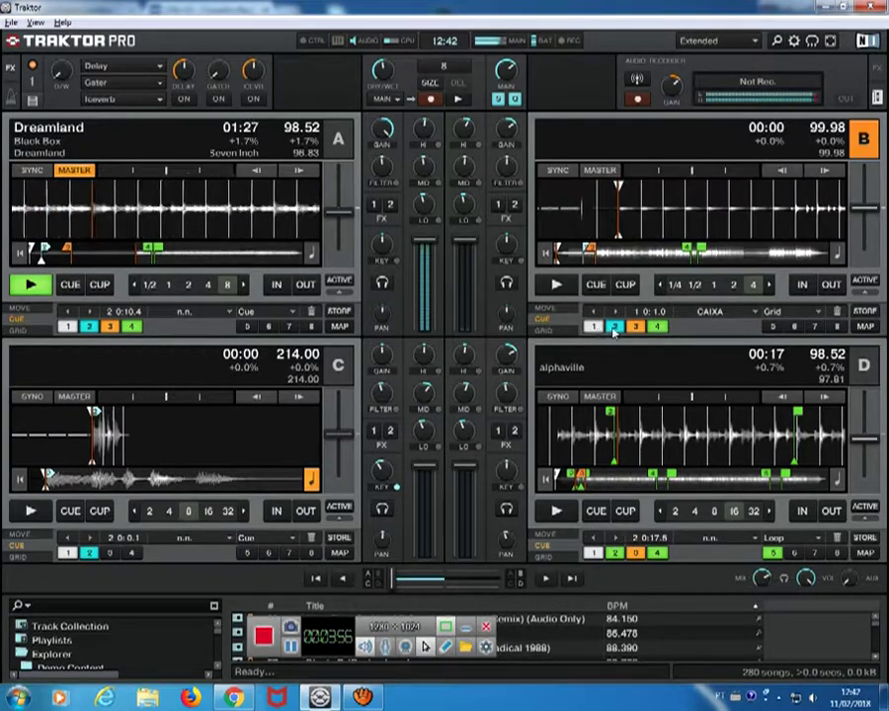
left_click(614, 328)
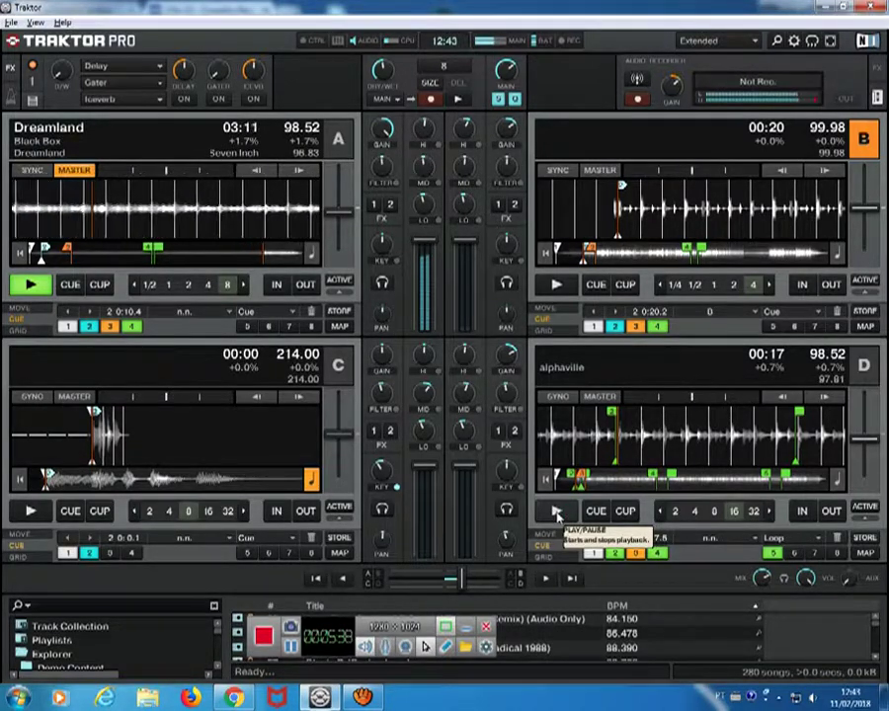
Mix from deck A into deck D with the crossfader fully on deck D's side, and stop deck A
left_click(556, 514)
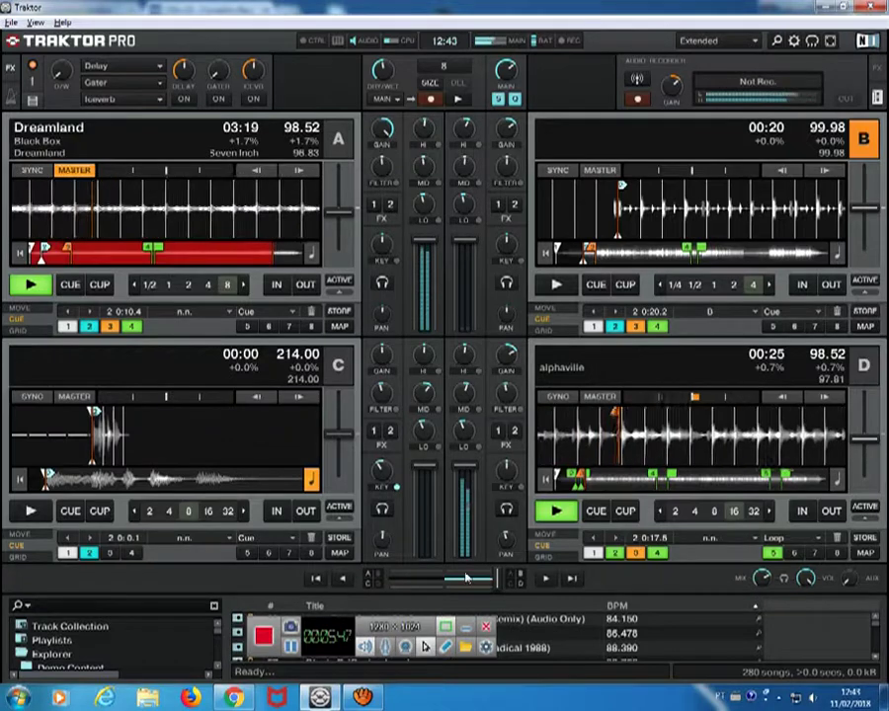
left_click(45, 287)
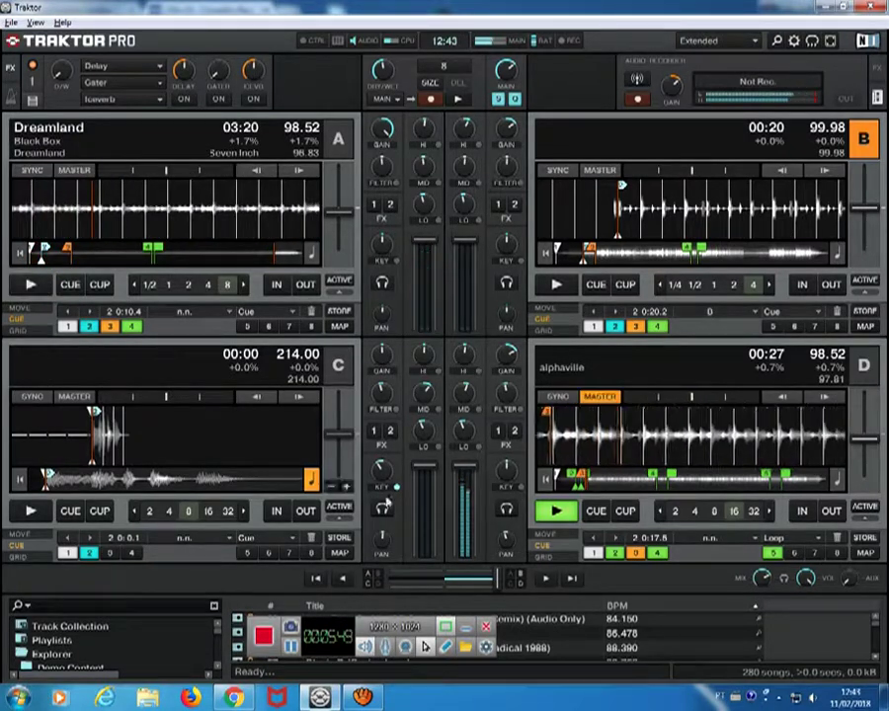
Trigger hot cue 2 on deck C over deck D and return the crossfader fully to deck D's side
left_click(91, 554)
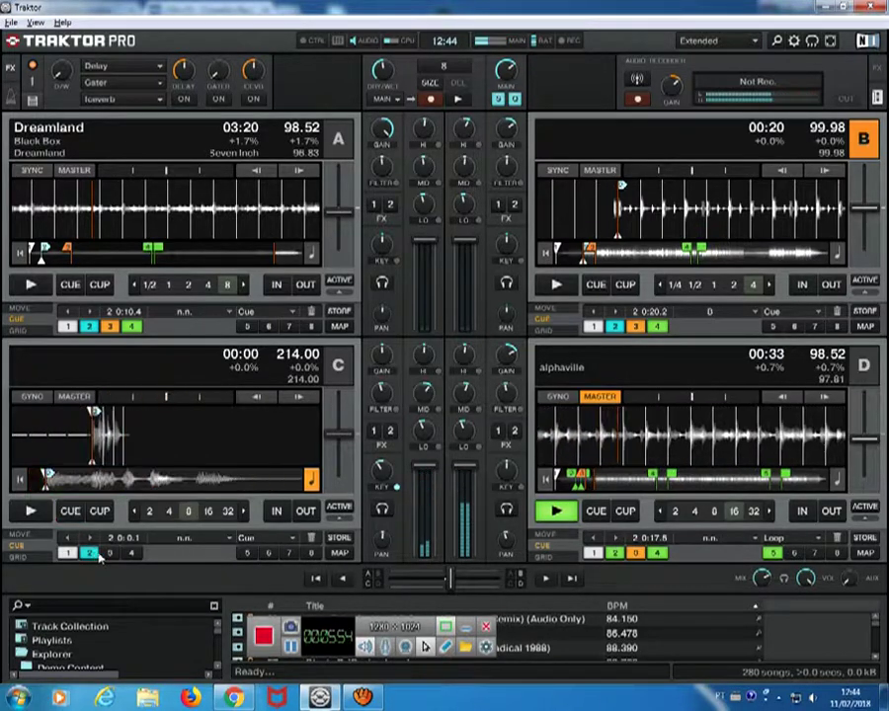
left_click_drag(472, 581, 497, 581)
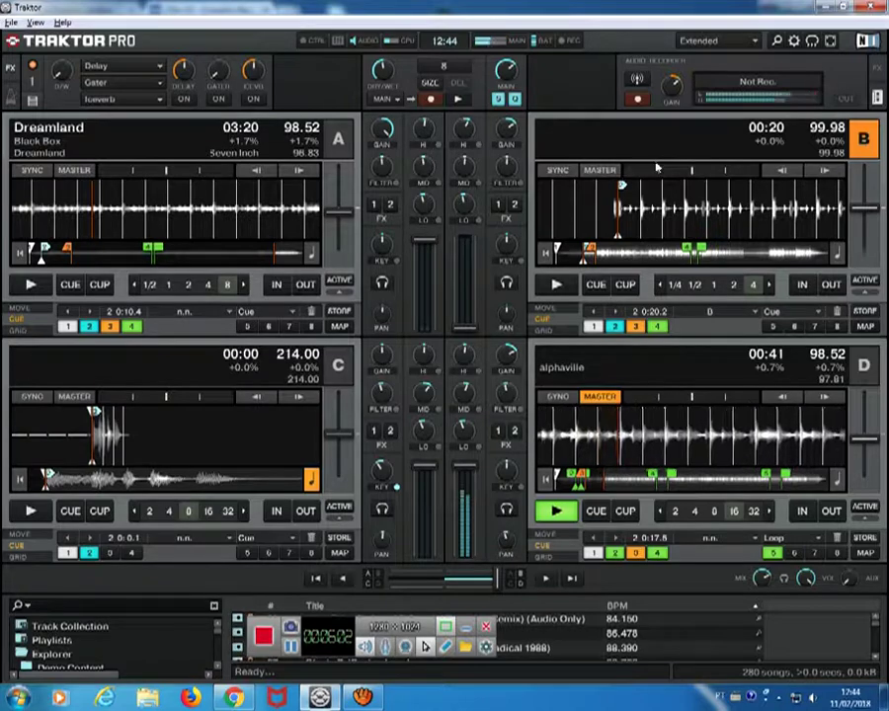
Preview deck B at 98.52 BPM against deck D and pause it again
key("space")
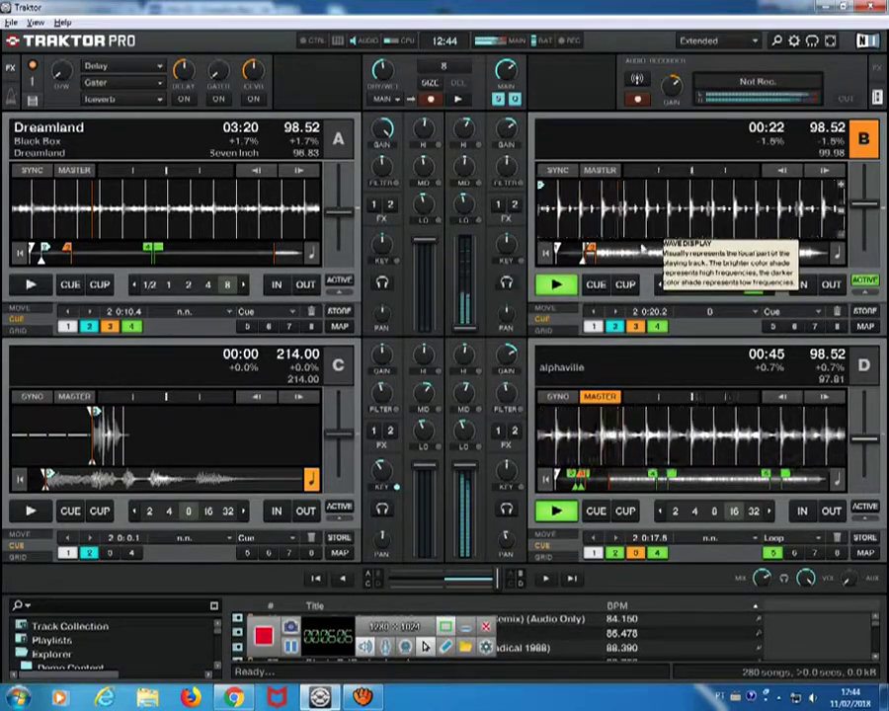
left_click(556, 286)
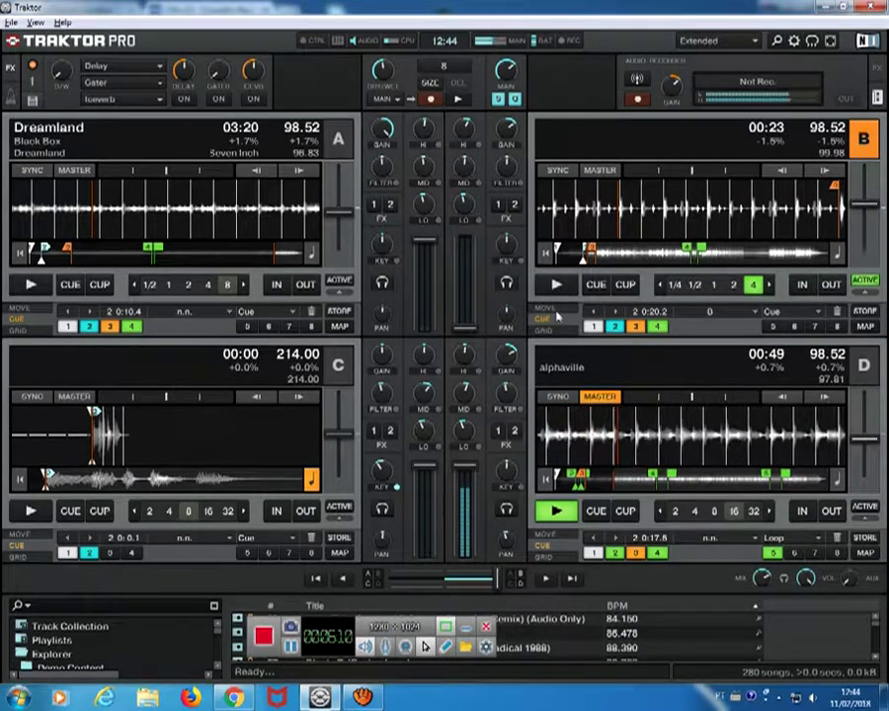
Audition deck B's intro repeatedly from hot cue 1 and return the deck to hot cue 2
left_click(591, 327)
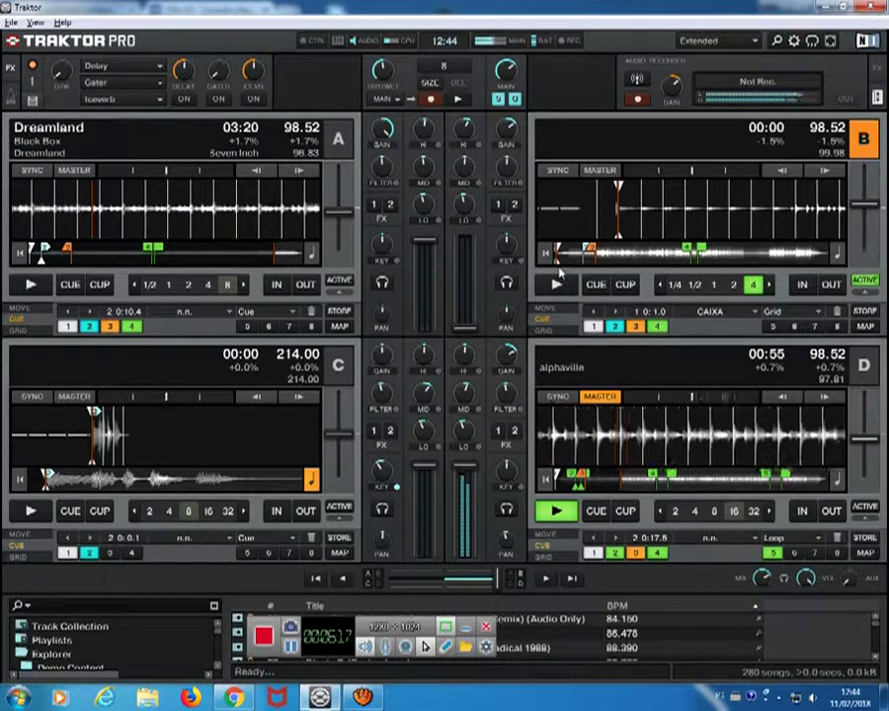
left_click(593, 327)
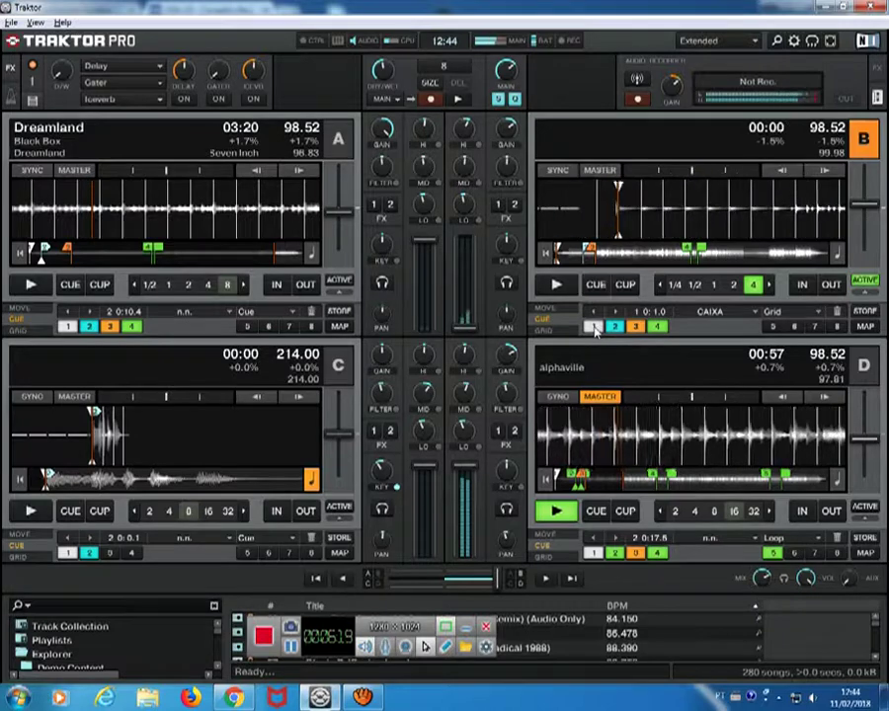
left_click(593, 328)
left_click(595, 330)
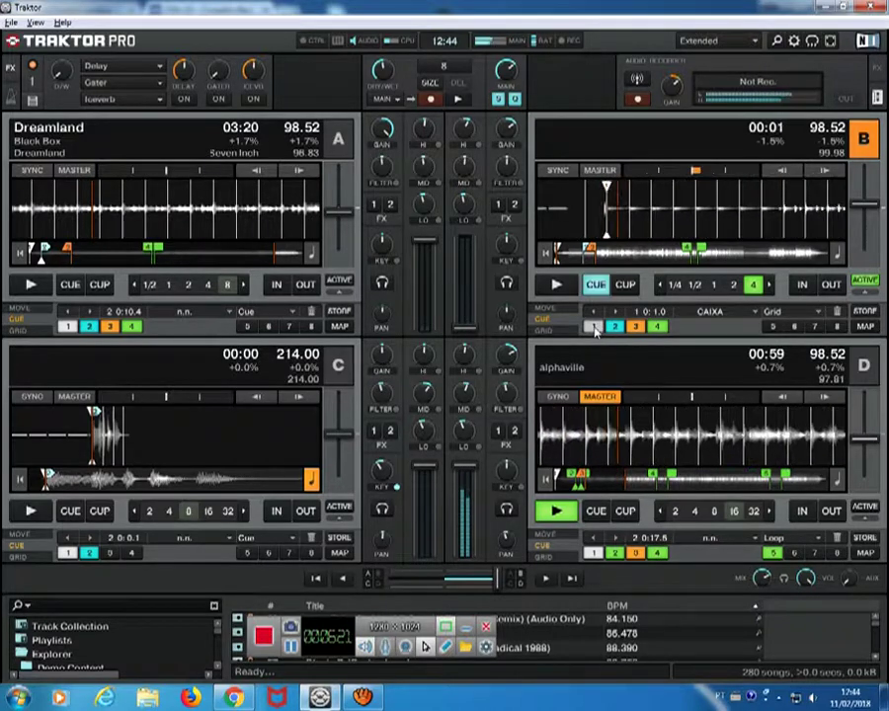
left_click(614, 327)
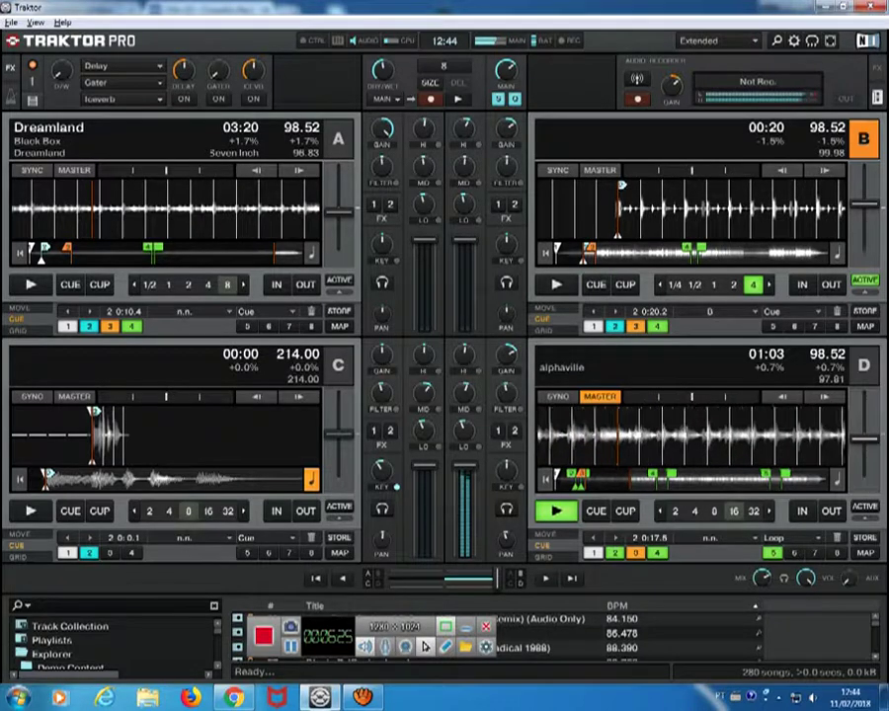
Trigger the deck C sample twice from hot cue 2 and shift the crossfader partway back toward the centre
left_click(90, 554)
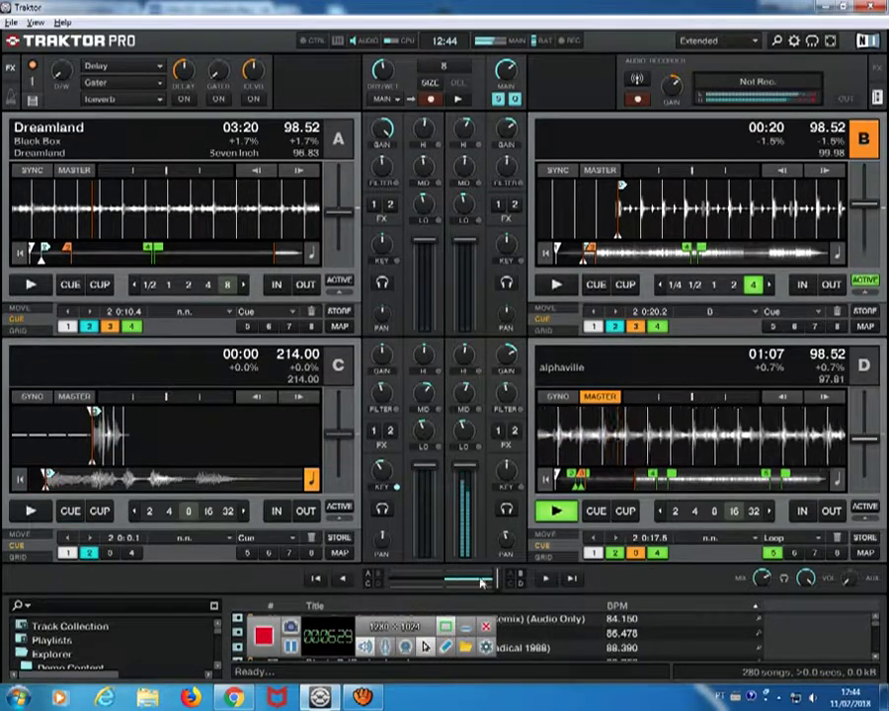
left_click(90, 554)
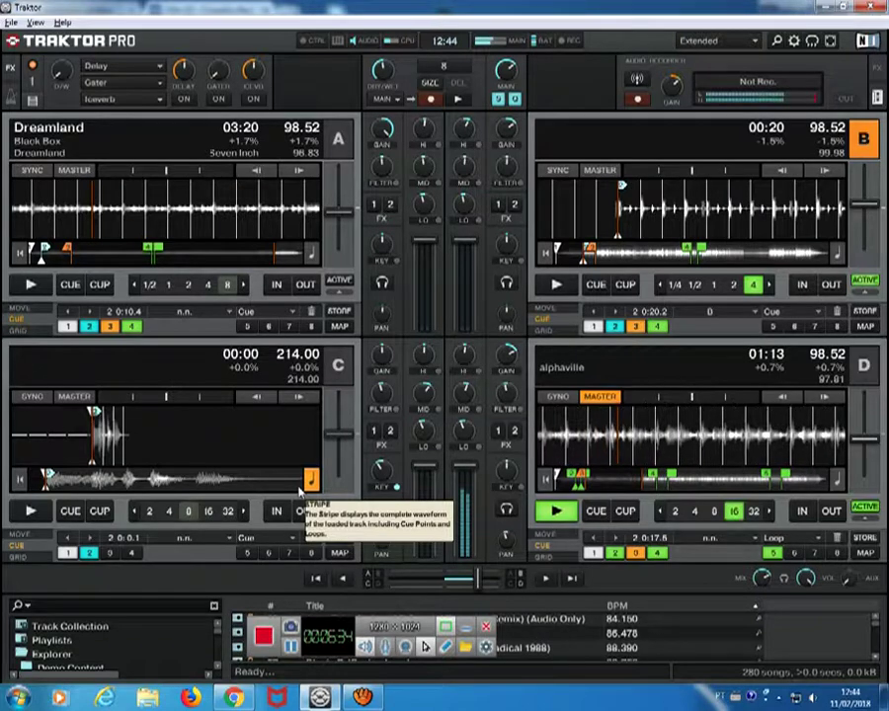
left_click_drag(479, 578, 472, 578)
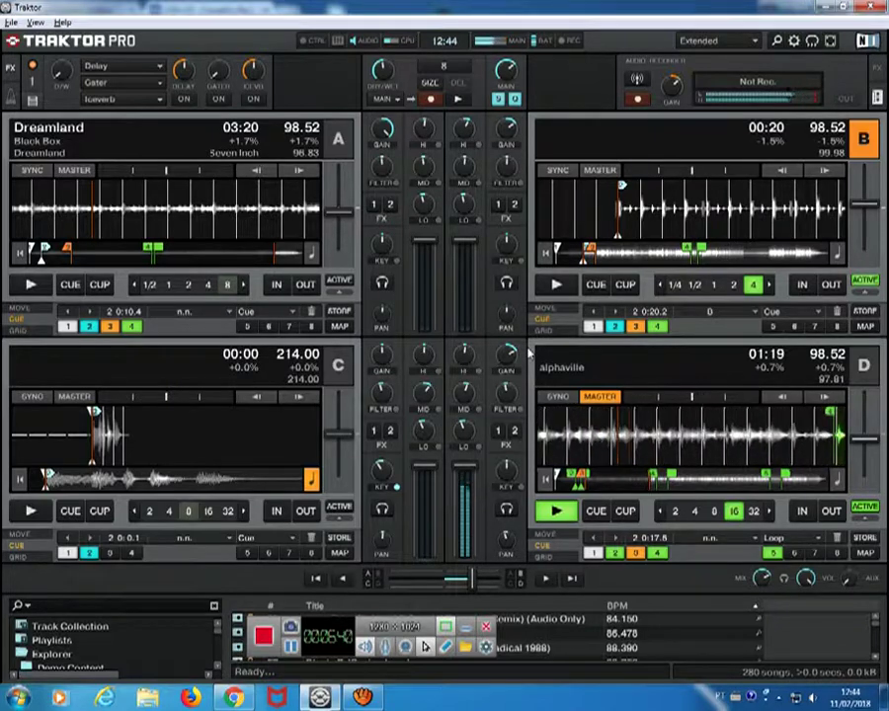
Lower deck D's low EQ and start deck B alongside it, nudging the crossfader toward their side
left_click_drag(467, 434, 475, 449)
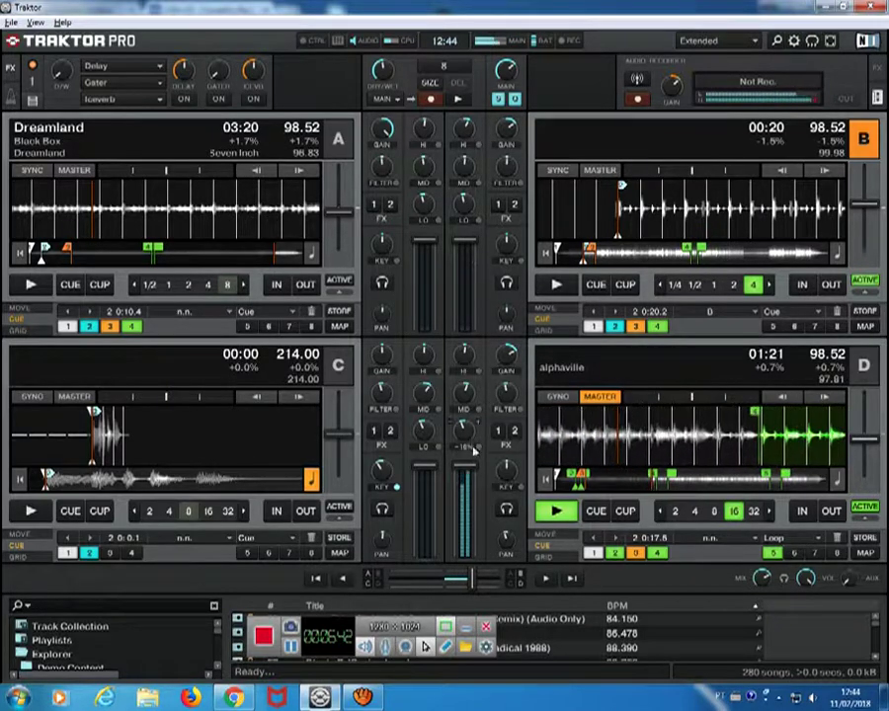
left_click(558, 286)
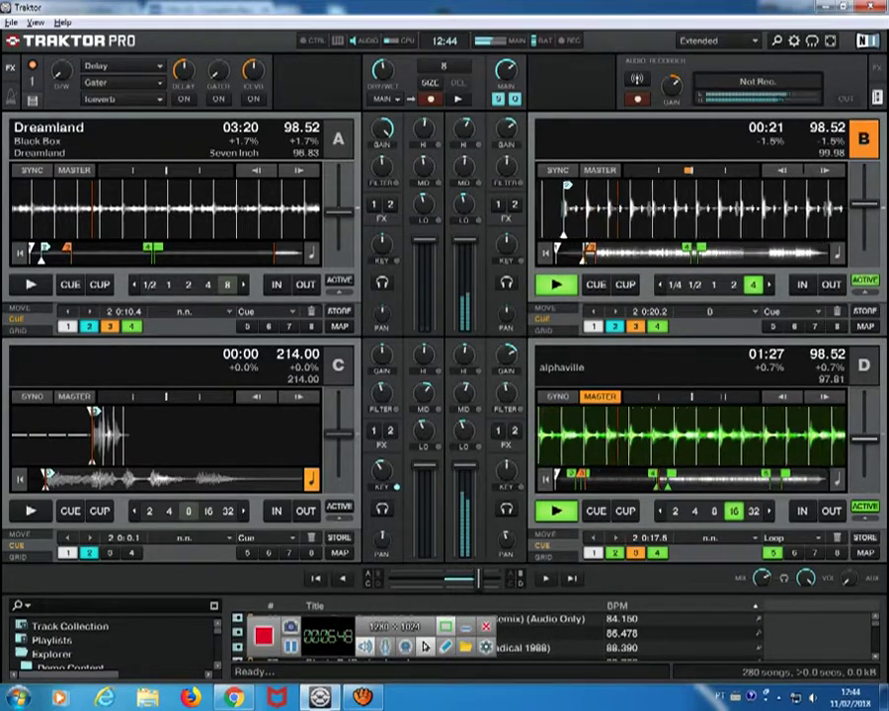
left_click_drag(478, 579, 485, 579)
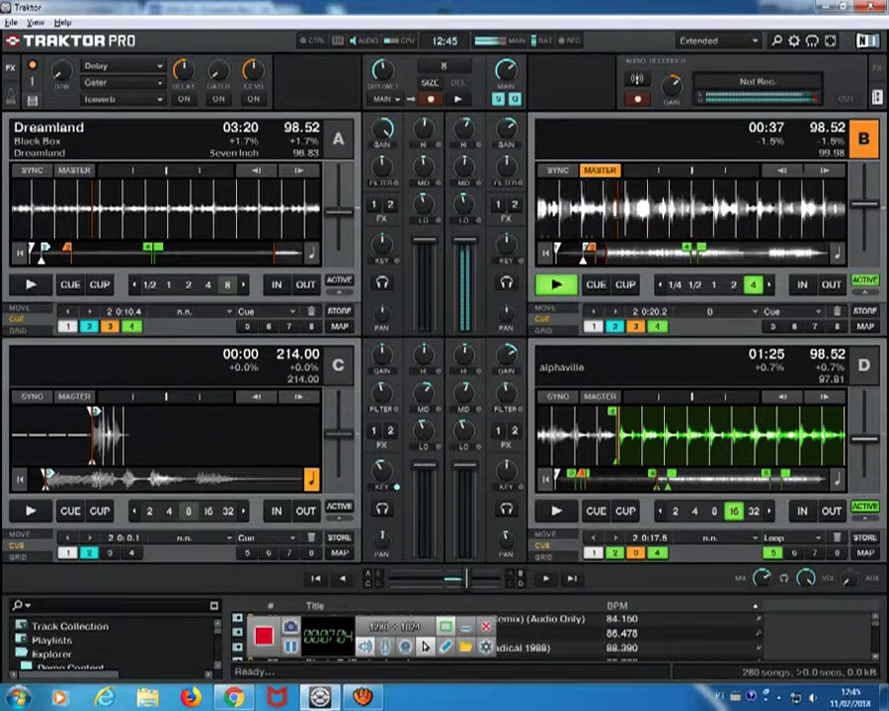
Centre the crossfader and play the deck C sample from its cue point with altered key settings over deck B
left_click(70, 511)
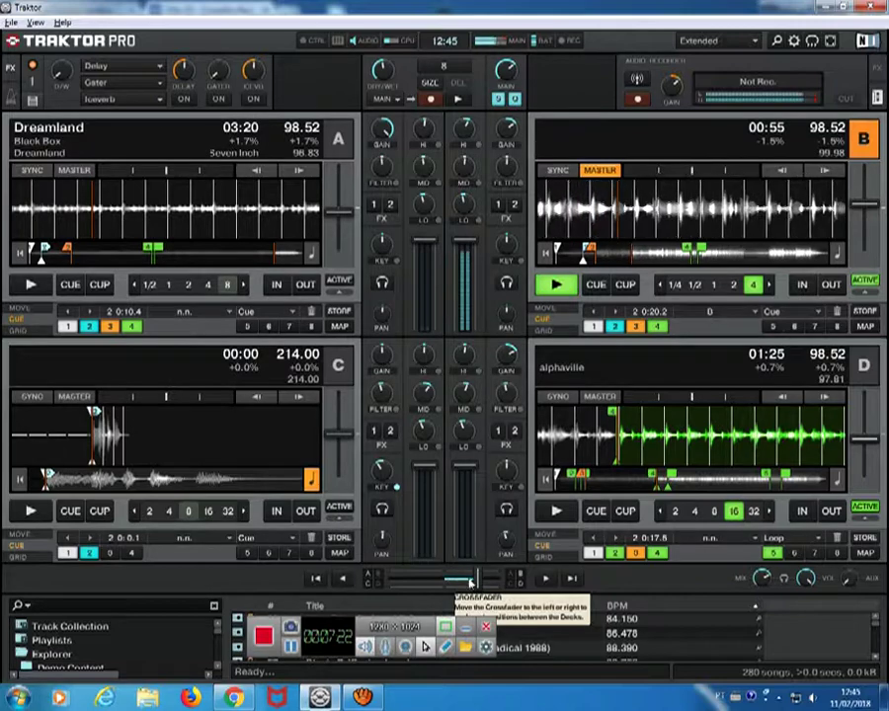
left_click_drag(449, 585, 432, 581)
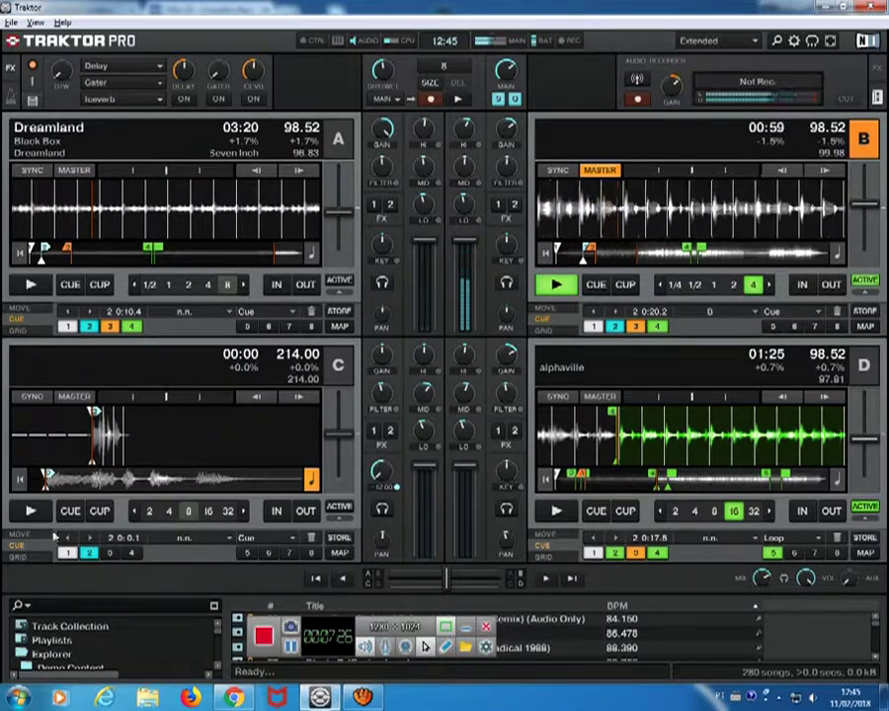
left_click(31, 511)
left_click(30, 511)
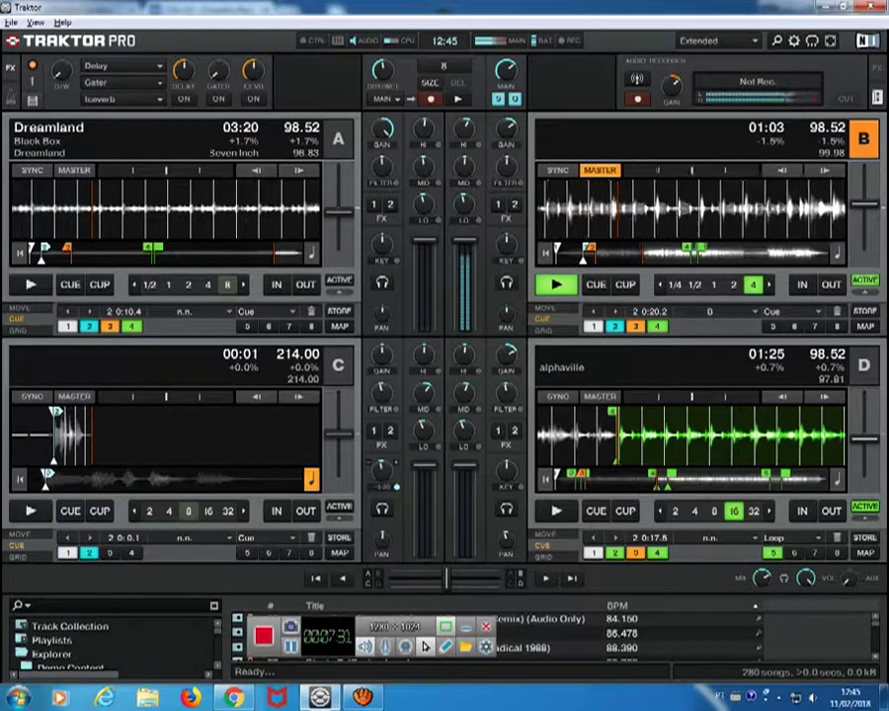
Replay the deck C sample over deck B, using hot cue 2 and normal playback
mouse_move(425, 393)
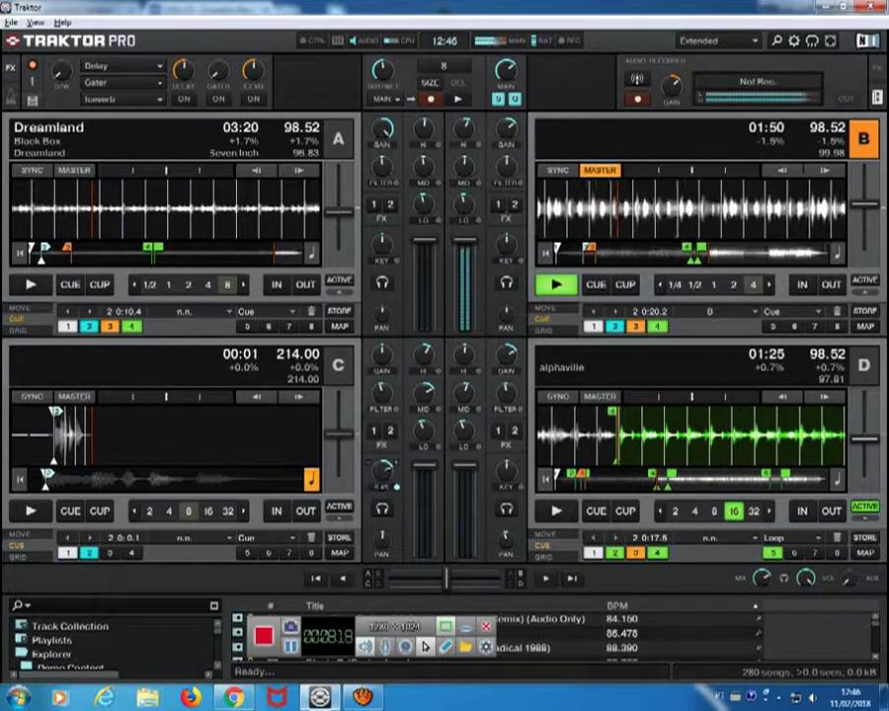
left_click(94, 556)
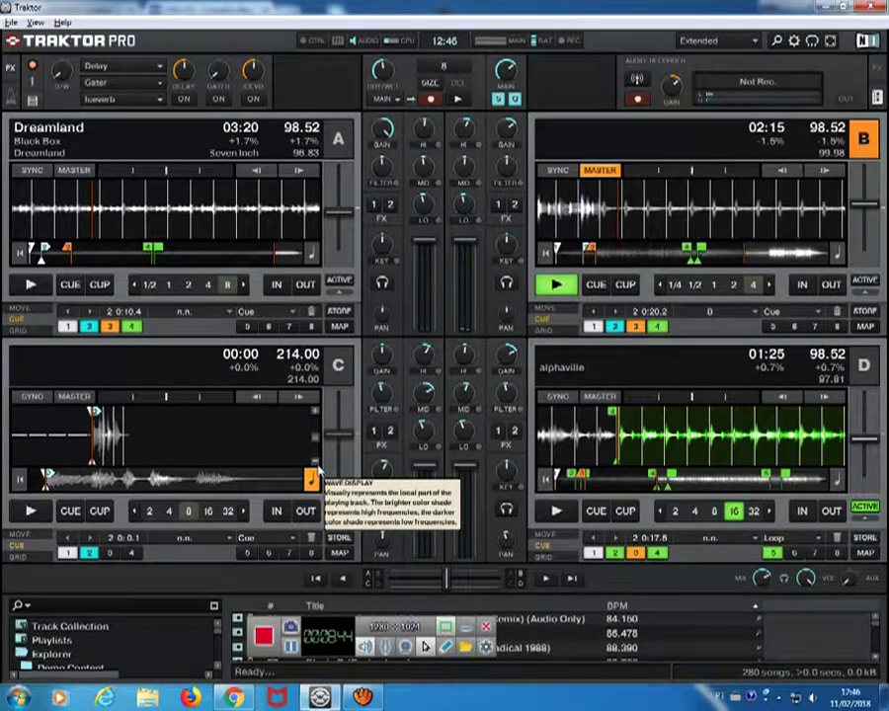
left_click(30, 510)
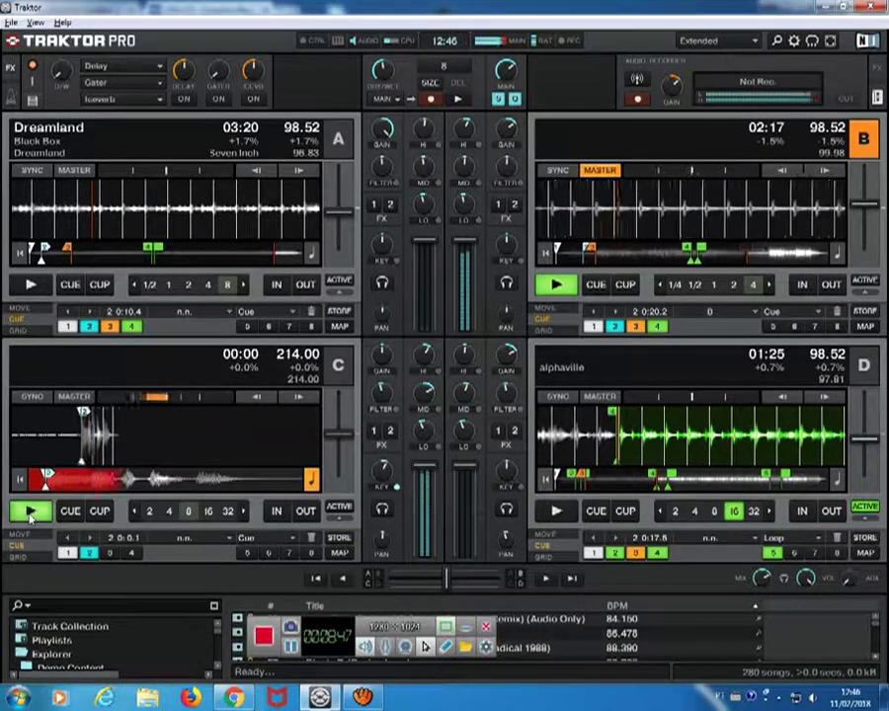
left_click(29, 511)
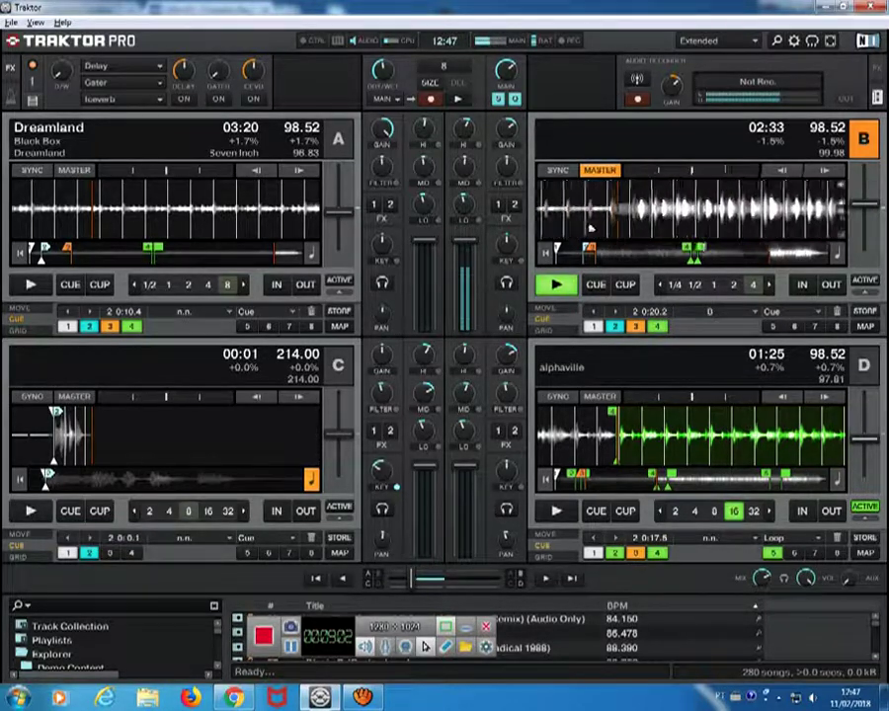
Scratch deck B's waveform backwards to an earlier part of the track and stop the deck
left_click_drag(590, 227, 654, 227)
left_click(556, 284)
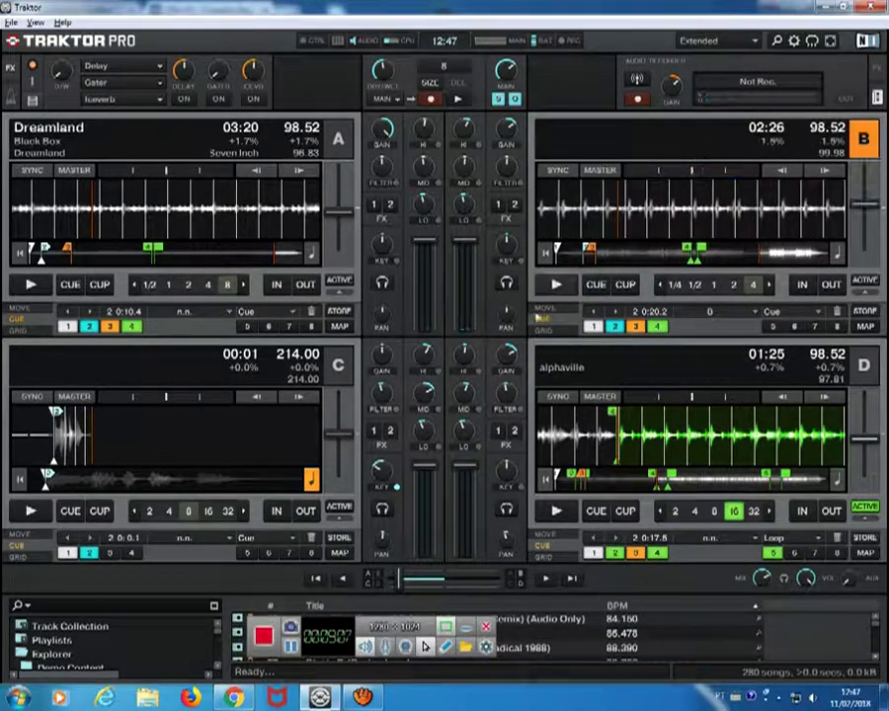